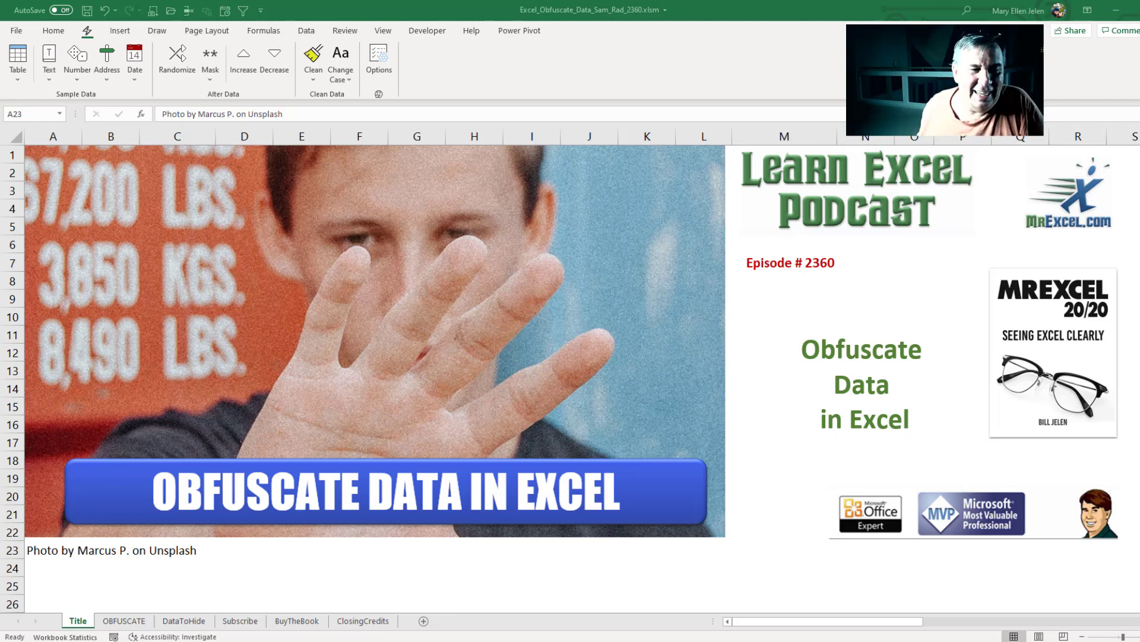
Step: Go to the OBFUSCATE sheet with the sample sales table
left_click(112, 622)
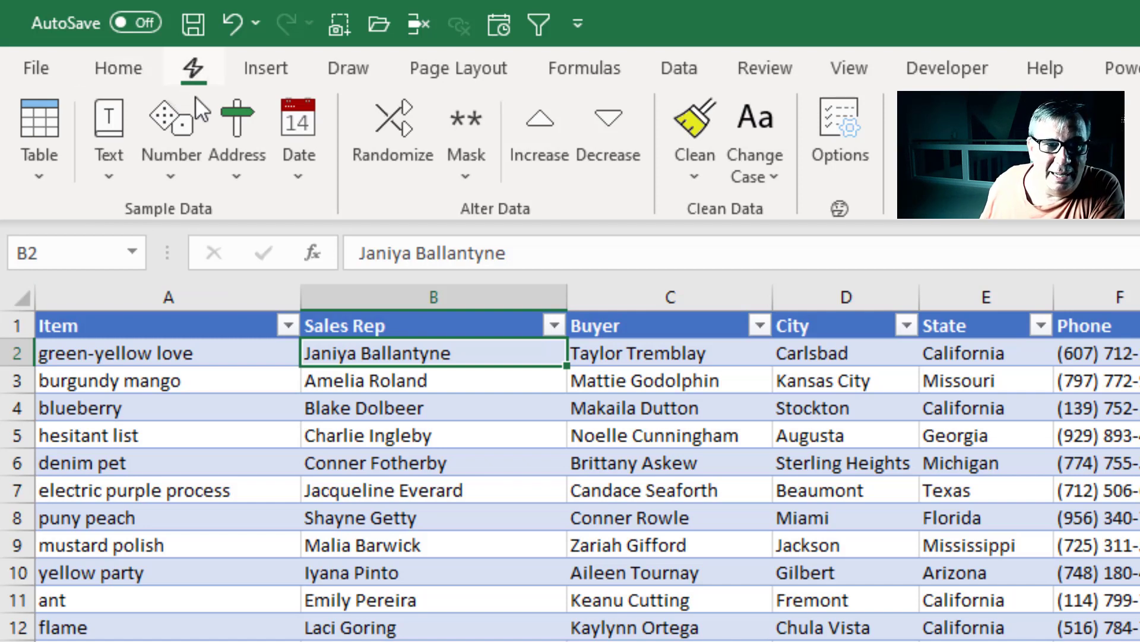
Step: Mask the Sales Rep surnames with x's using Mask > Keep Beginning
left_click(619, 179)
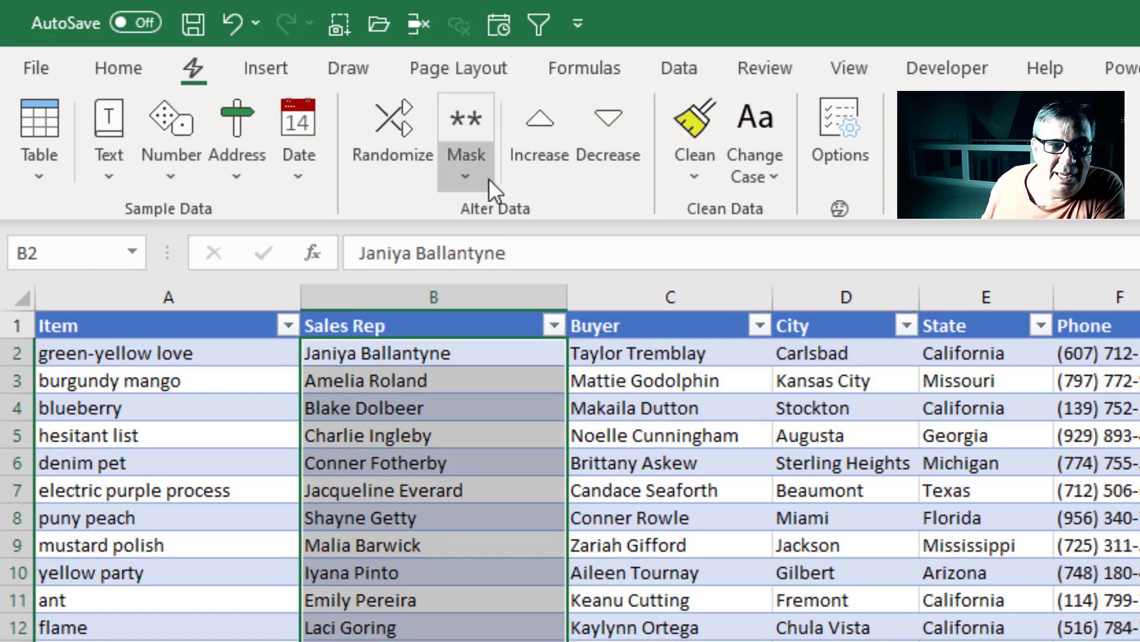
left_click(485, 179)
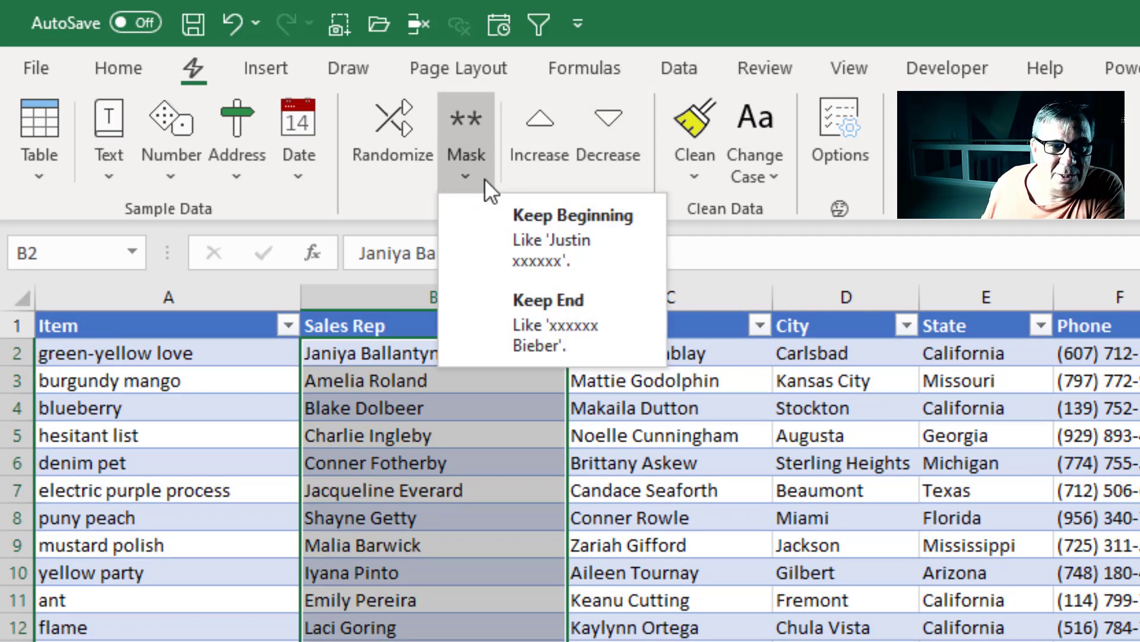
left_click(518, 224)
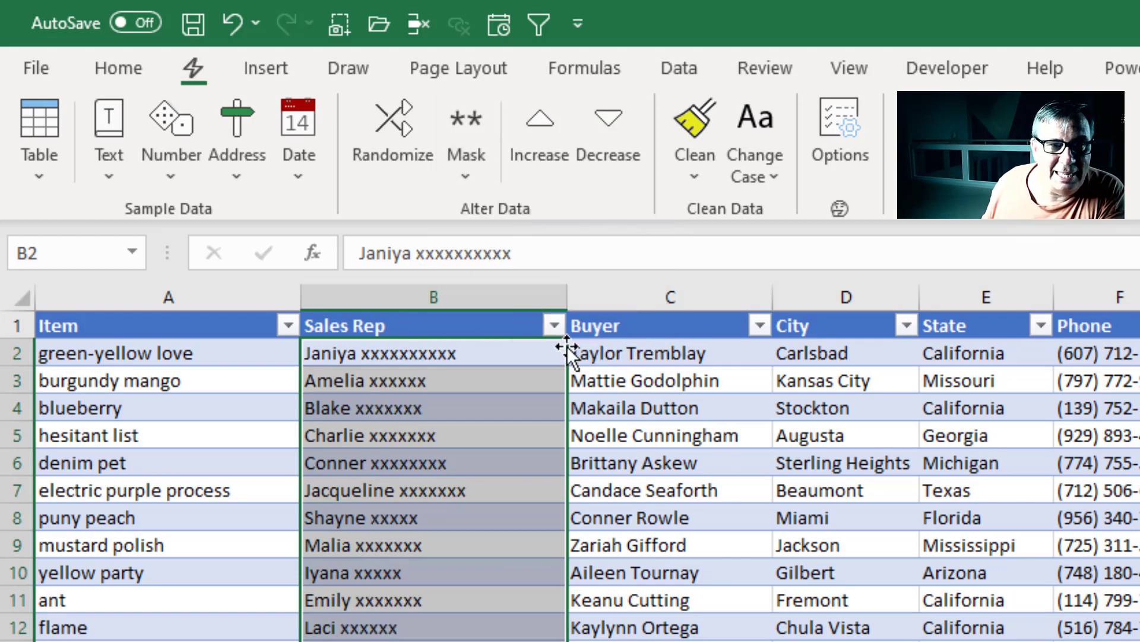
Step: Mask all Buyer first names with x's using Mask > Keep End
left_click(603, 349)
key("ctrl+shift+Down")
key("ctrl+BackSpace")
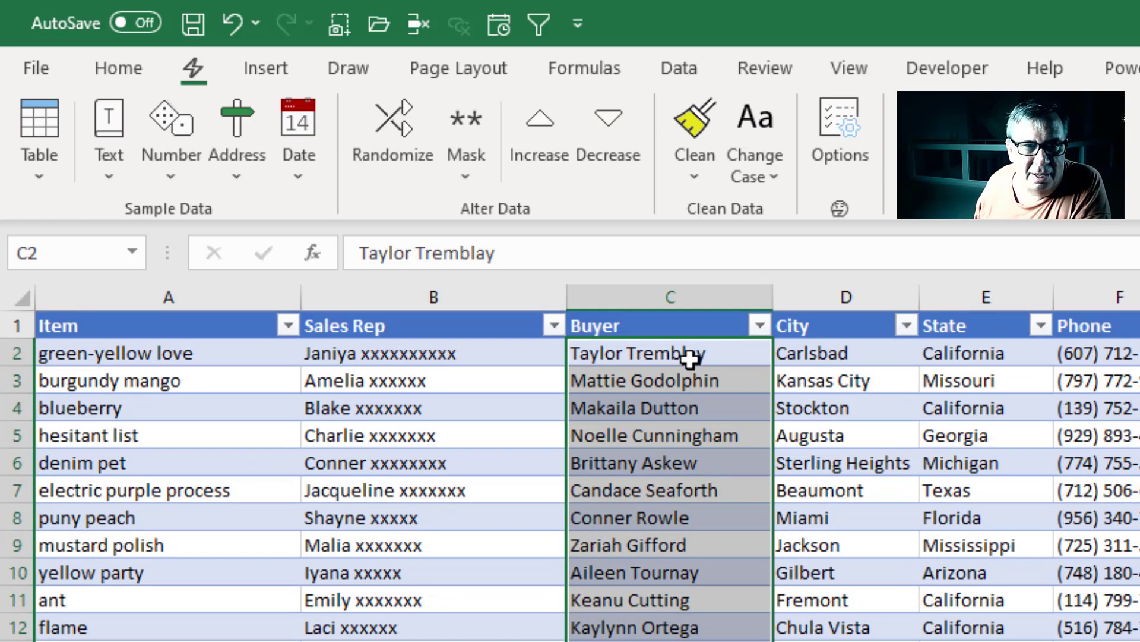
left_click(459, 163)
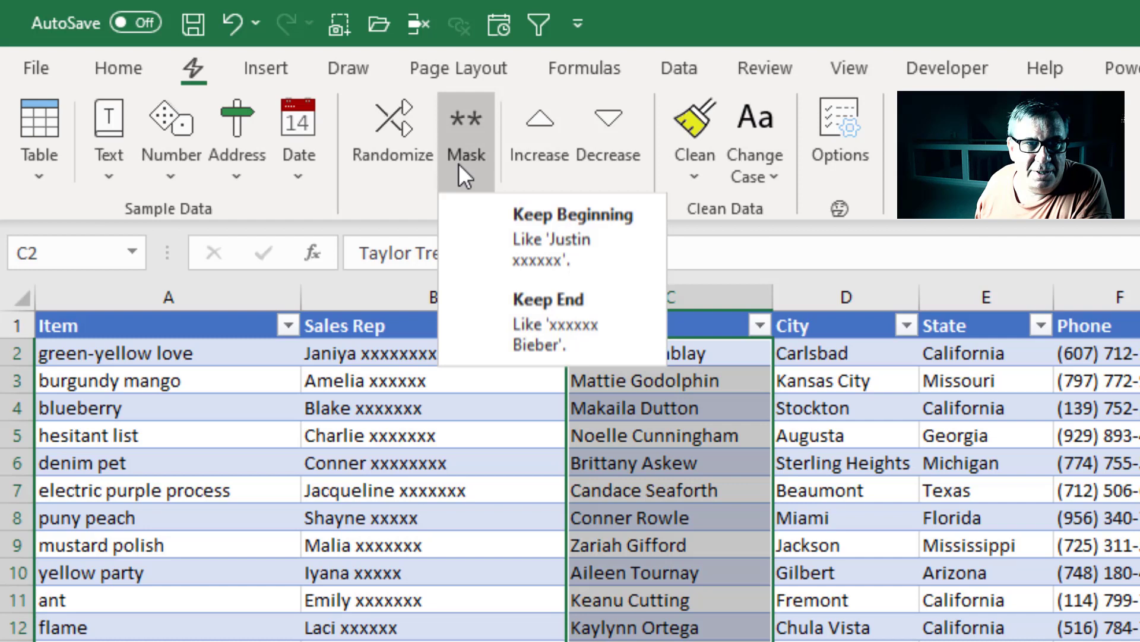
left_click(512, 301)
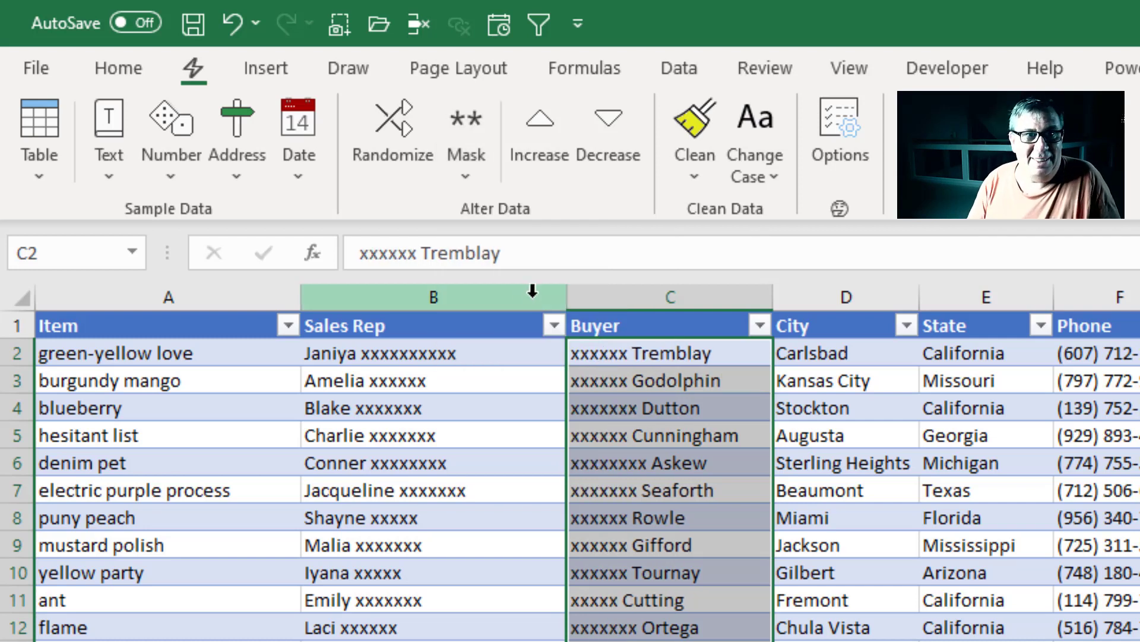
Step: Randomize the City column from D2 to the table's last row
key("Right")
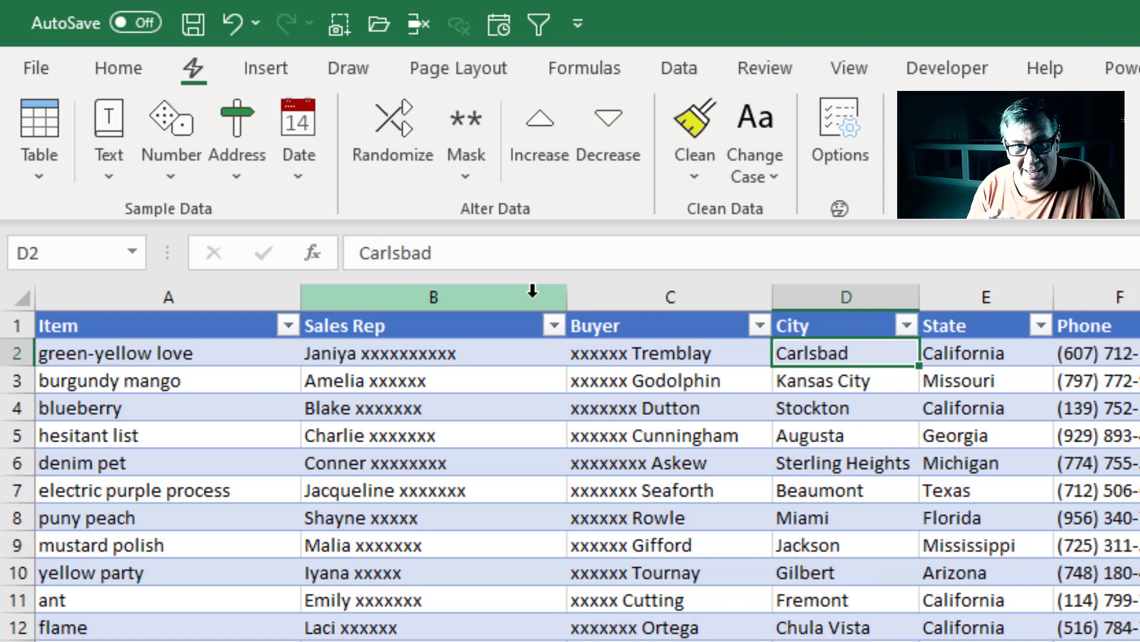
key("ctrl+shift+Down")
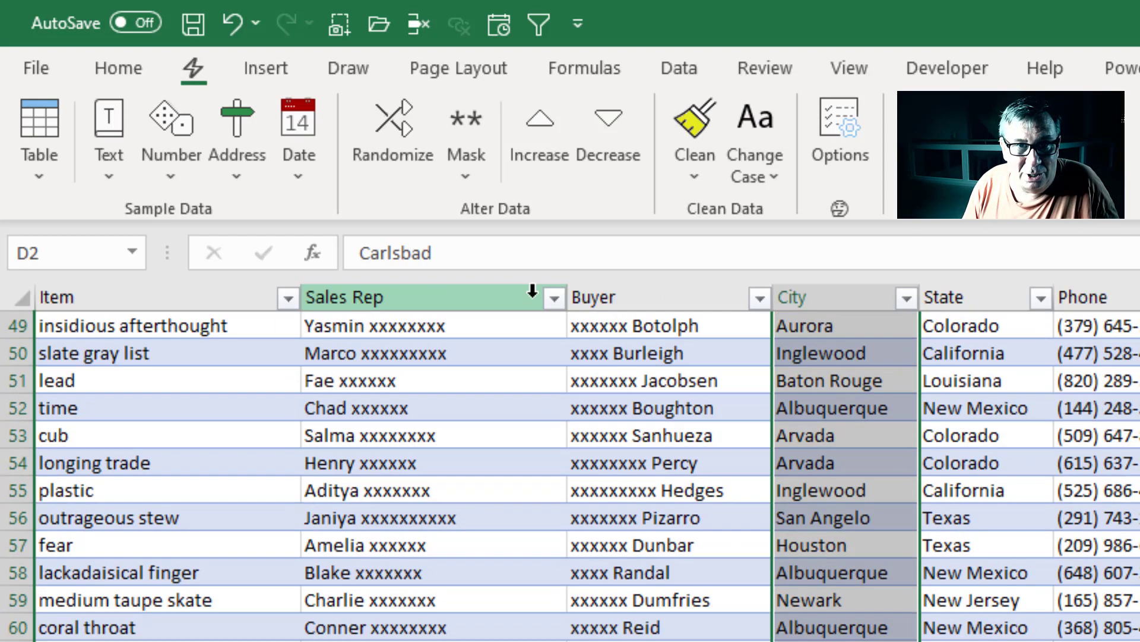
key("ctrl+BackSpace")
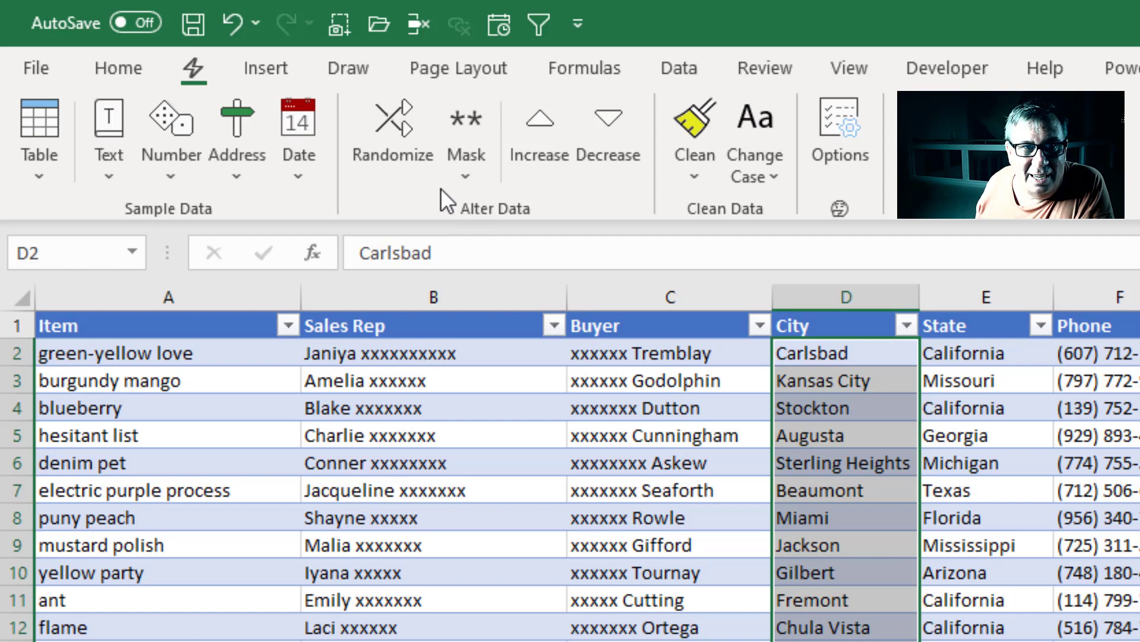
left_click(393, 145)
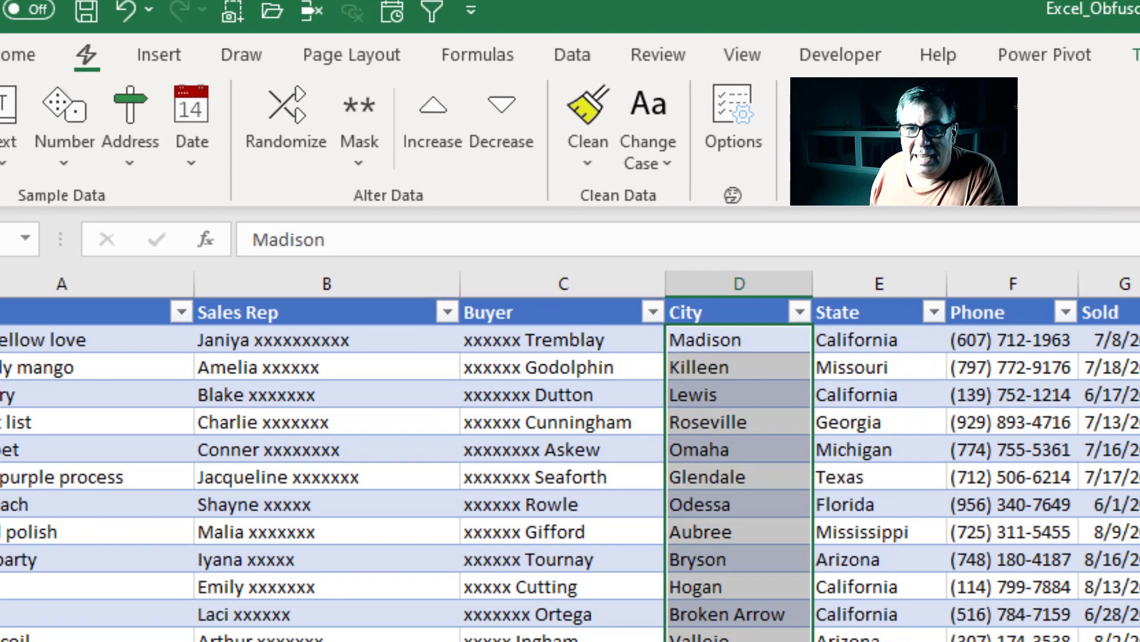
Step: Randomly increase the Cost column twice, AutoFit its width, then randomly decrease it
left_click(1039, 310)
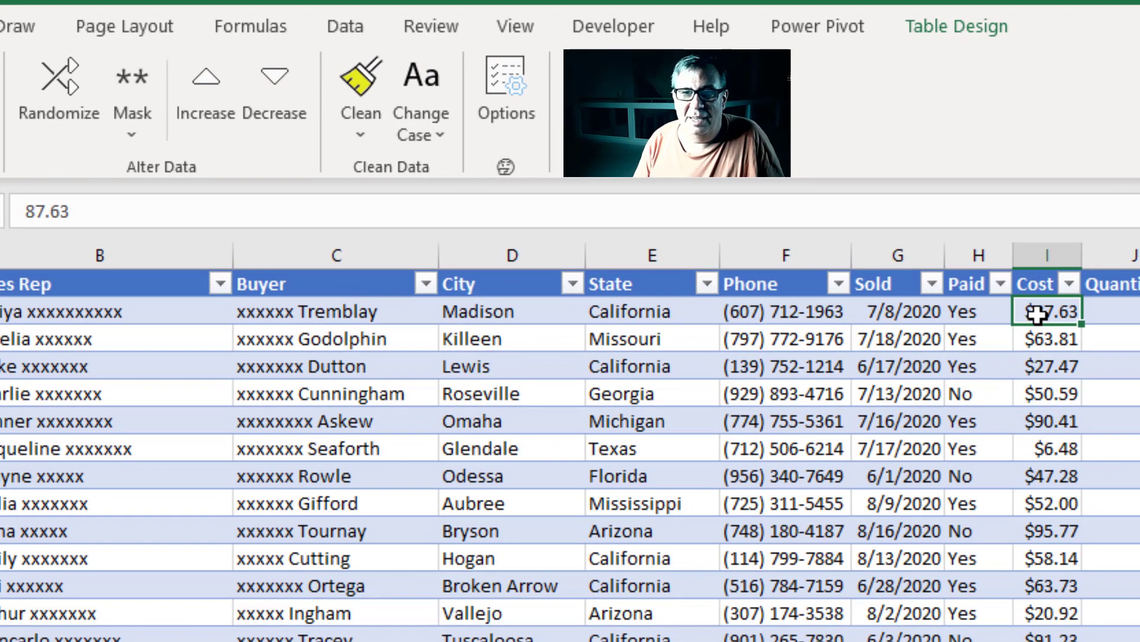
key("ctrl+shift+Down")
key("ctrl+BackSpace")
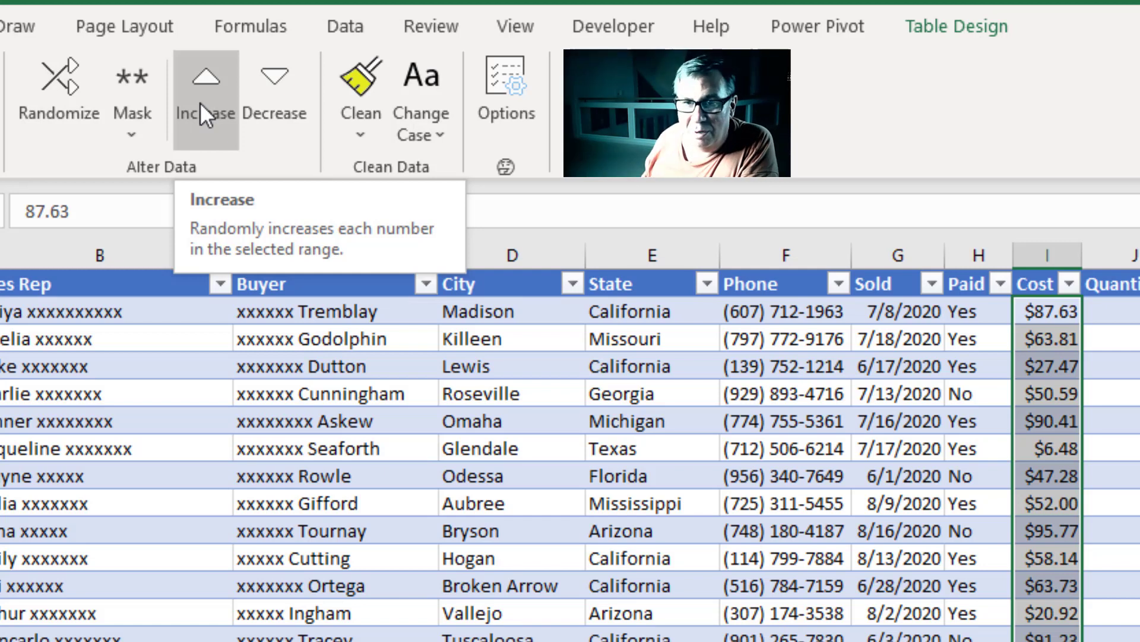
left_click(201, 102)
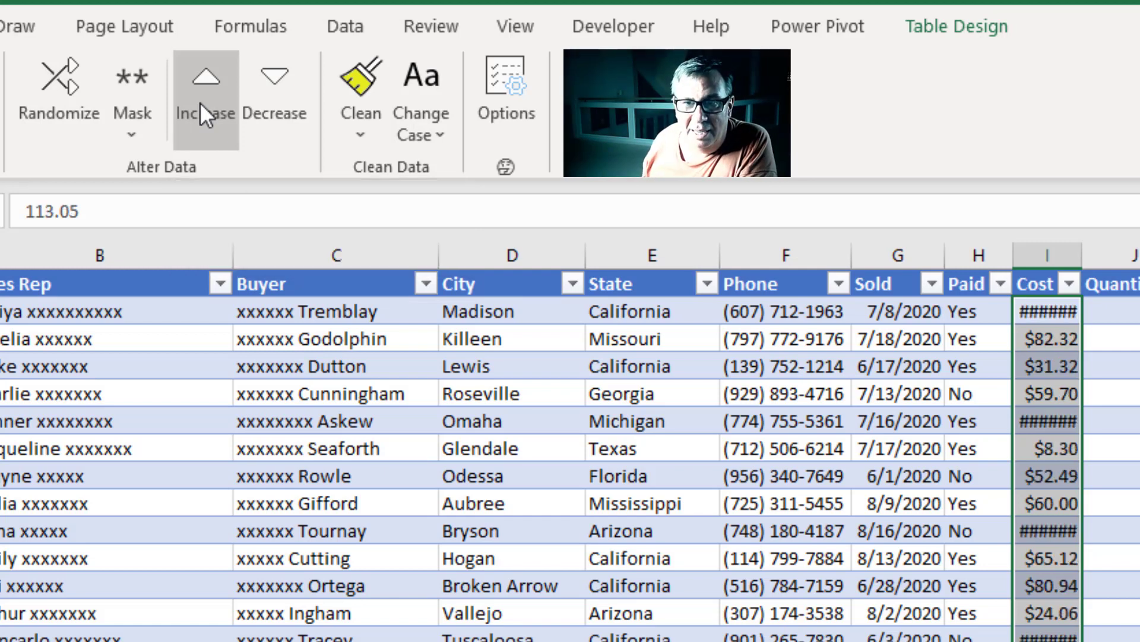
left_click(200, 102)
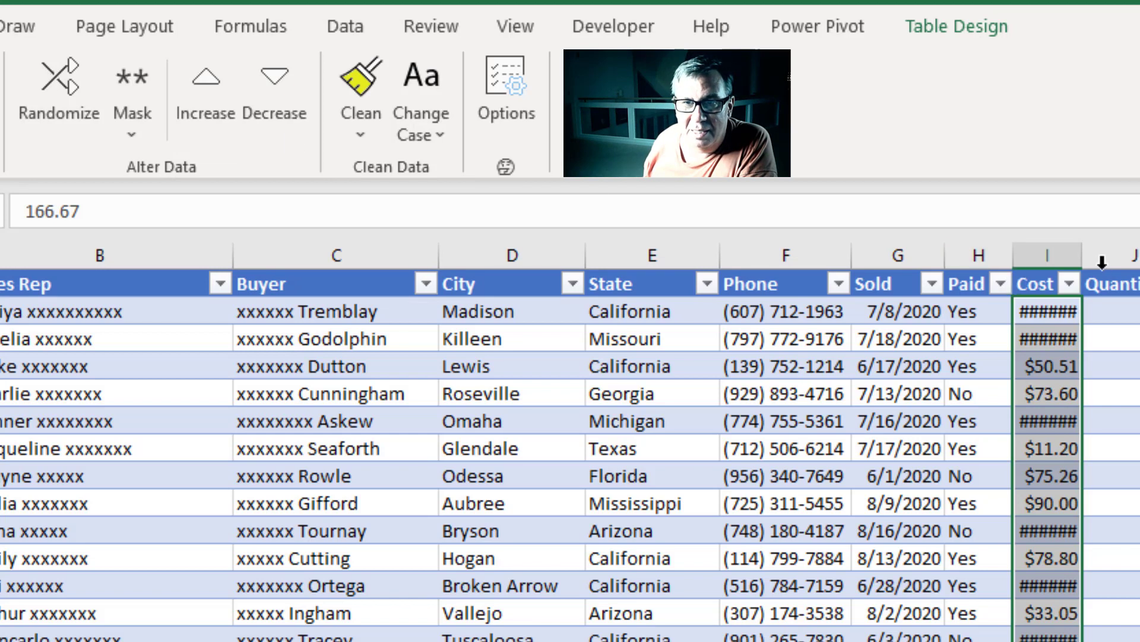
double_click(1087, 256)
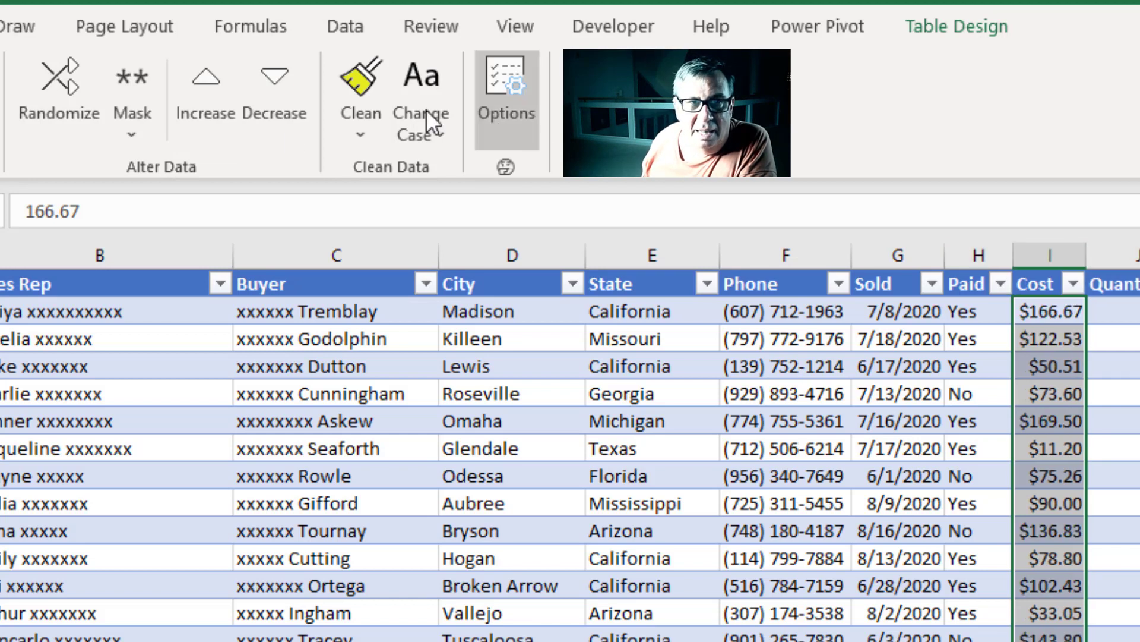
left_click(278, 87)
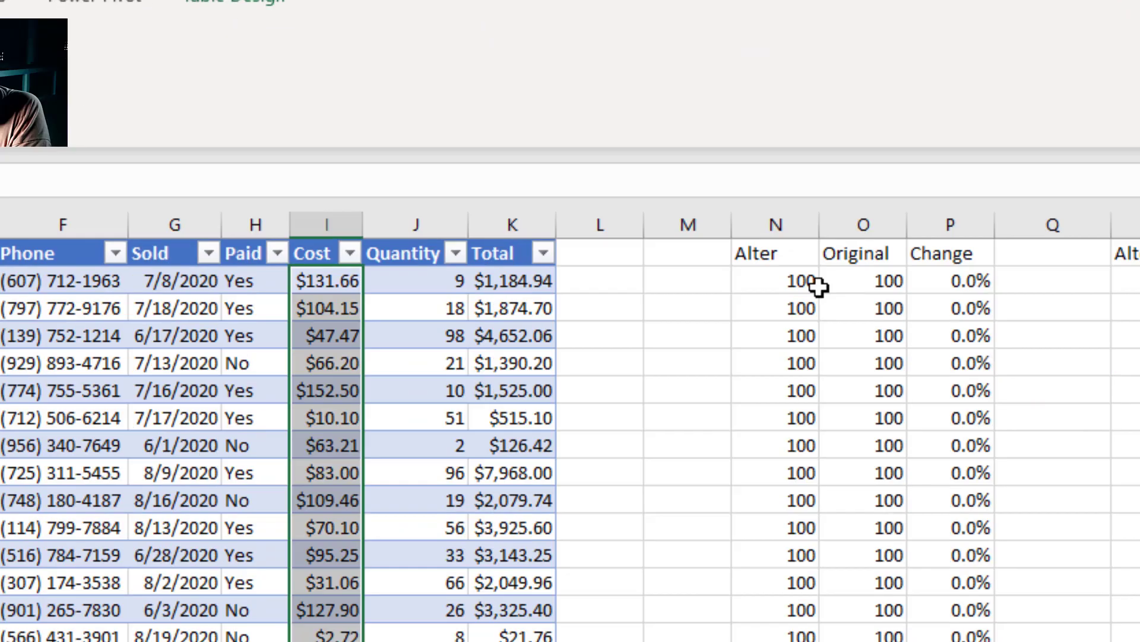
Step: Apply random alteration to the Alter test values in columns N and R
mouse_move(353, 263)
left_mouse_down()
mouse_move(333, 458)
mouse_move(339, 637)
left_mouse_up()
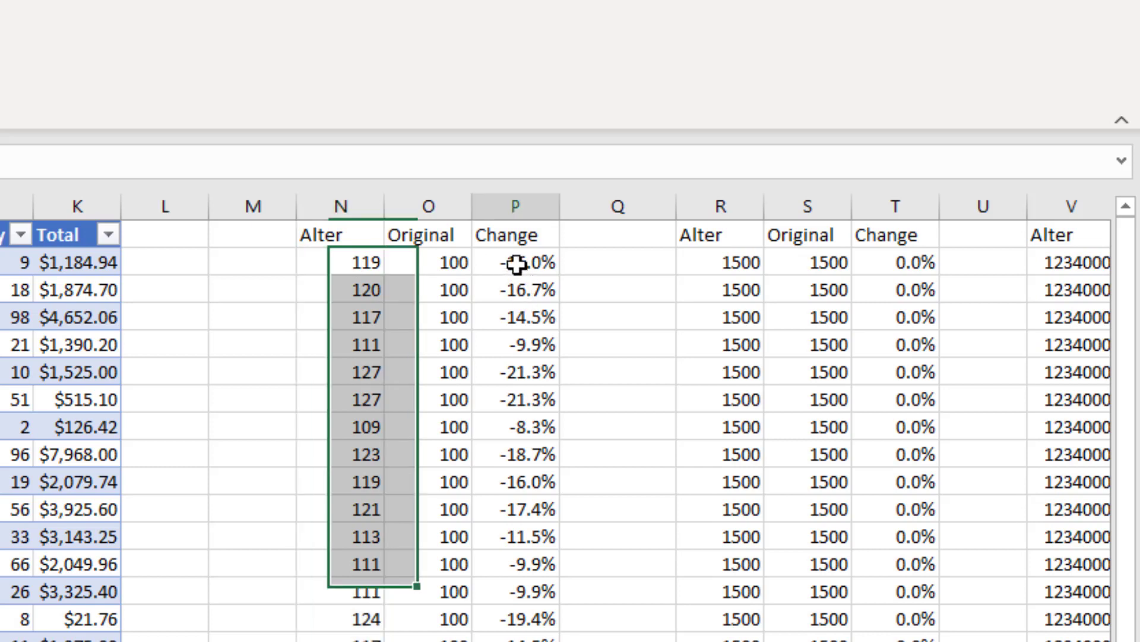
left_click_drag(517, 263, 514, 632)
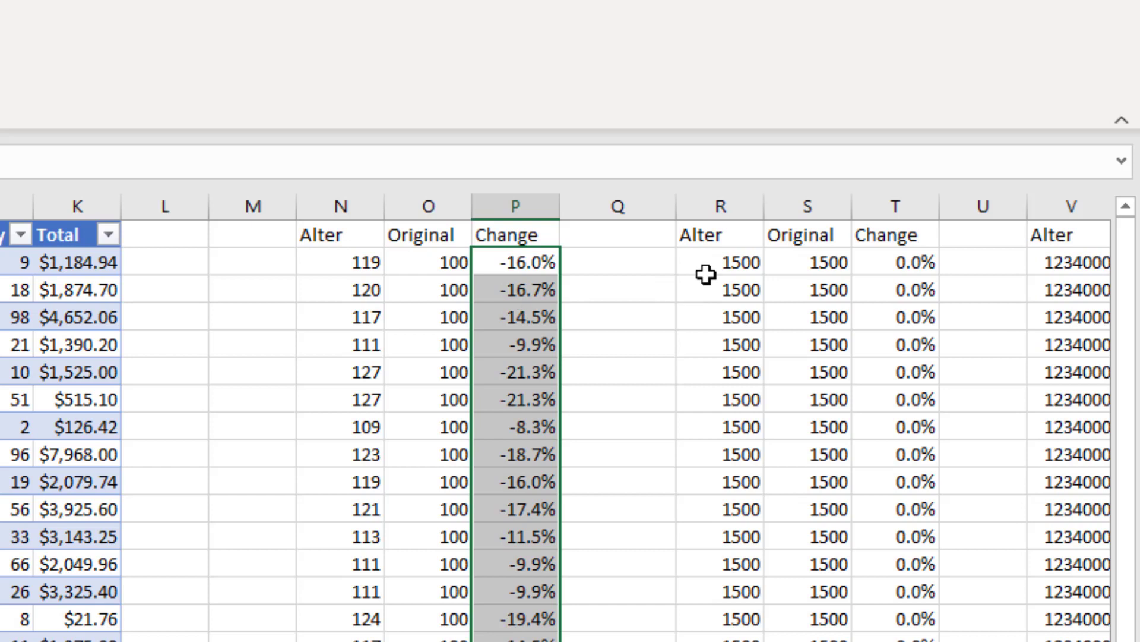
left_click_drag(718, 261, 727, 633)
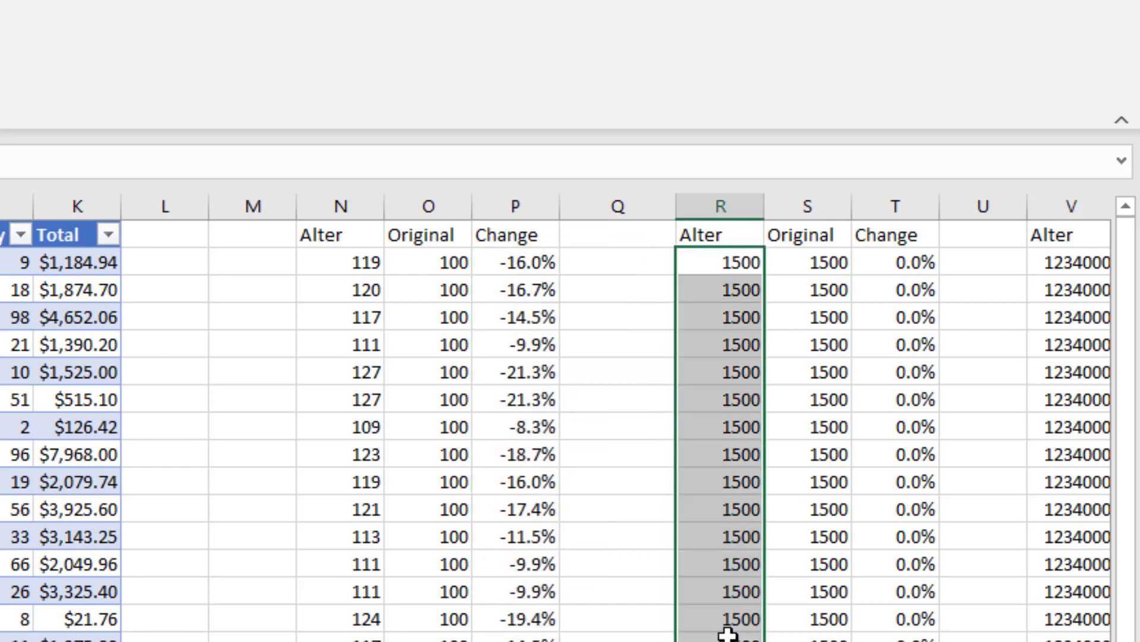
key("ctrl+v")
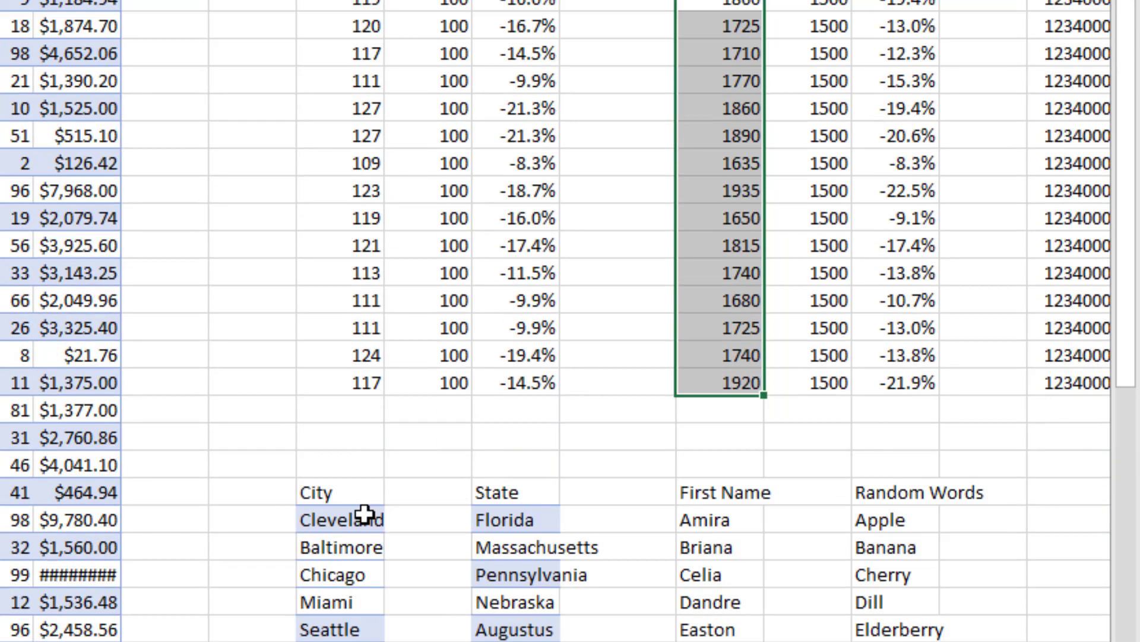
Step: Replace the City list and First Name list with random entries
left_click(366, 173)
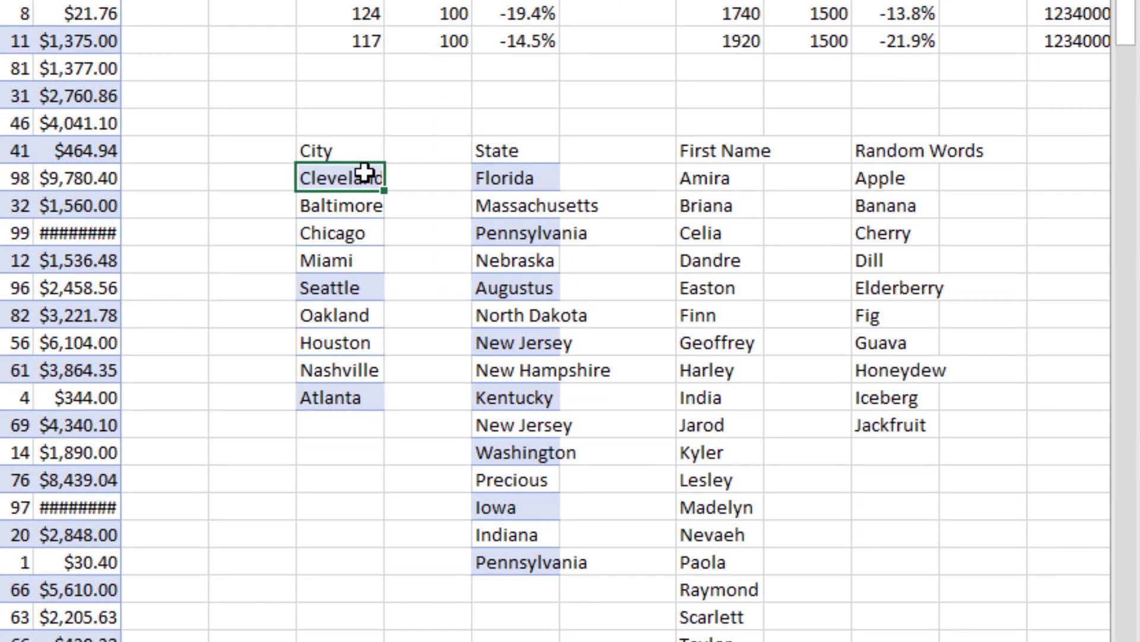
key("ctrl+shift+Down")
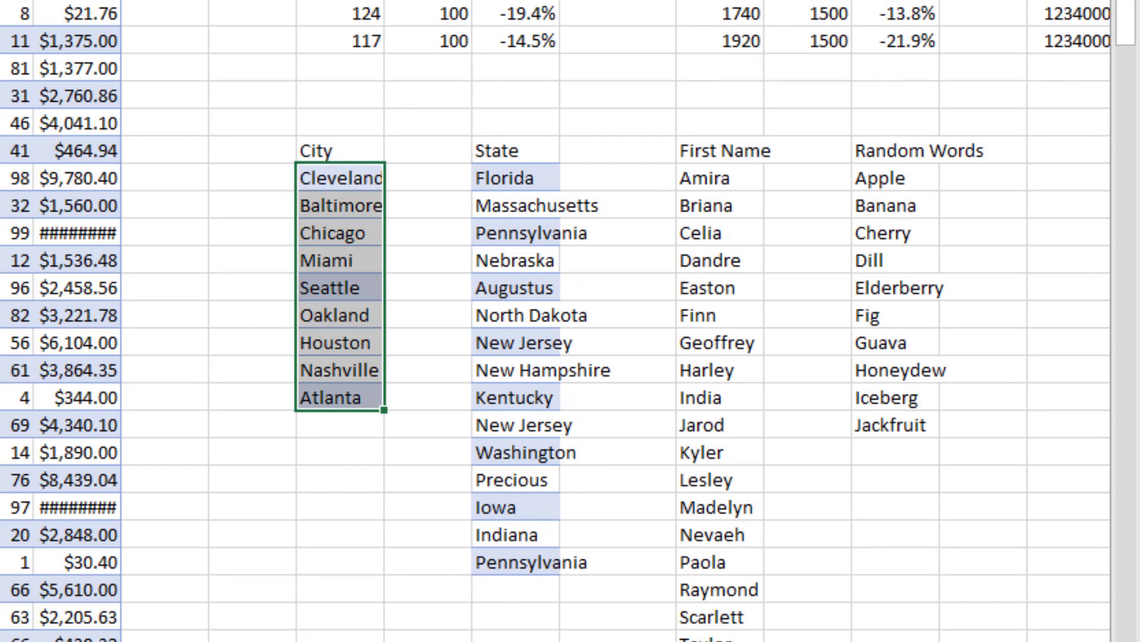
key("F9")
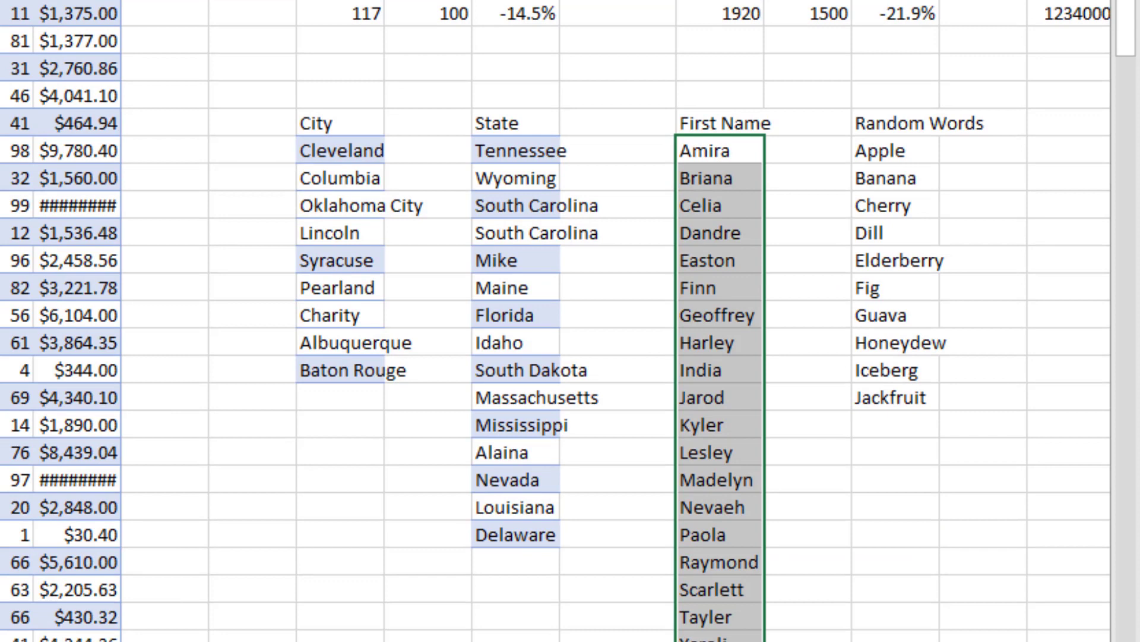
key("ctrl+v")
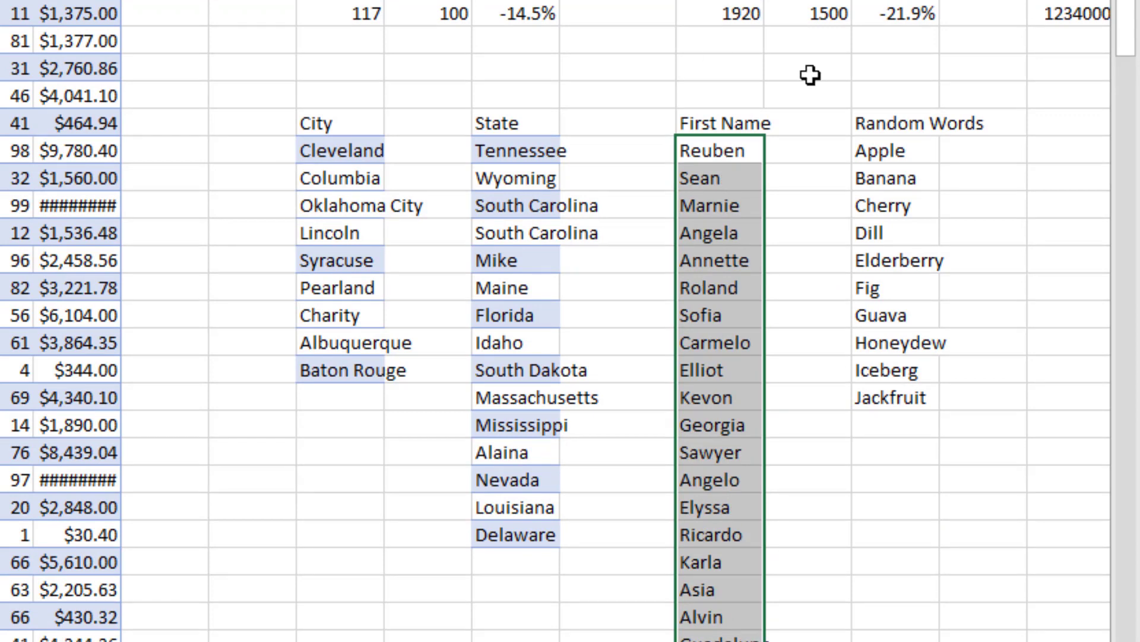
Step: Scramble the Random Words list, Apple through Jackfruit, into random letter strings
left_click(881, 149)
key("ctrl+shift+Down")
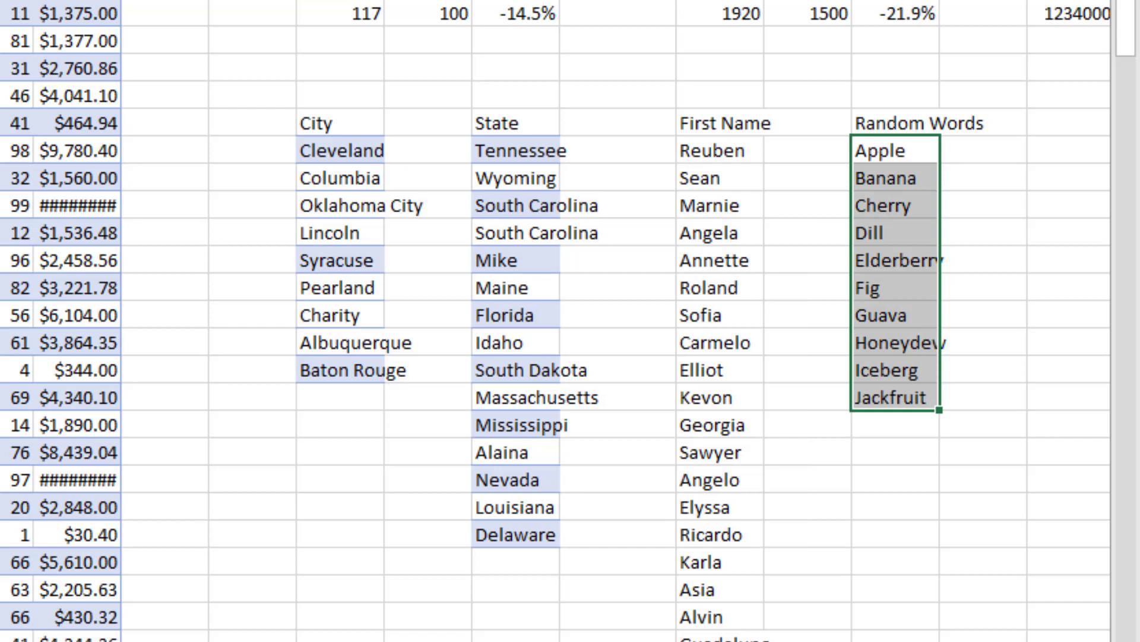
type("Stepy Hycdfp Yfpgta Doic Oebtdtknqn Vlf Jleqj Ovfxbjtn Ysxsyje Oxssuzlhc")
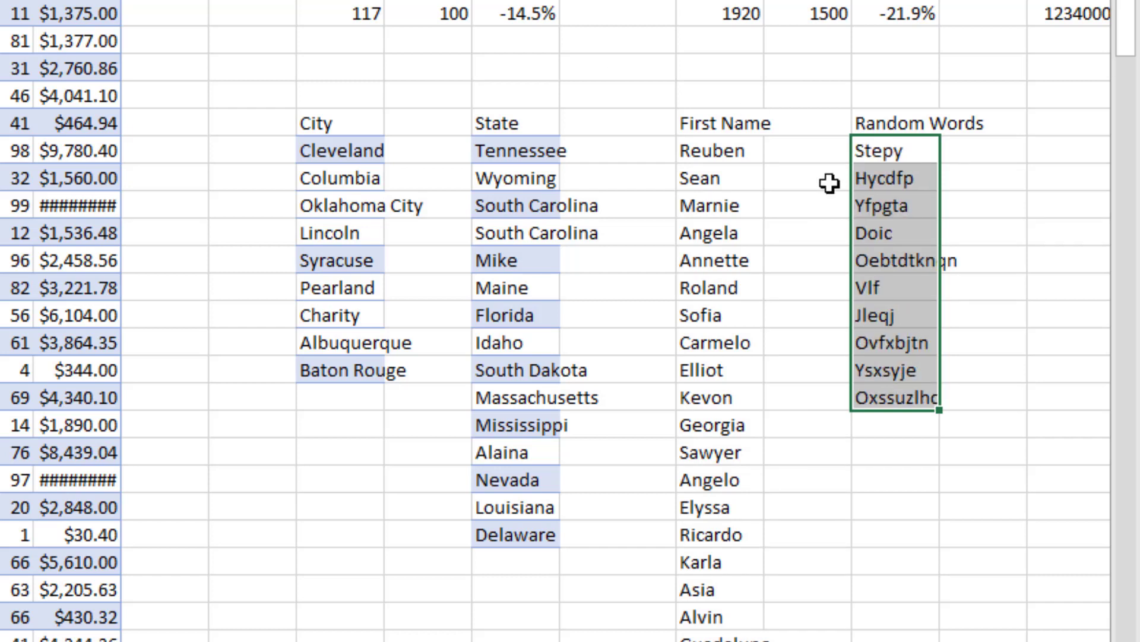